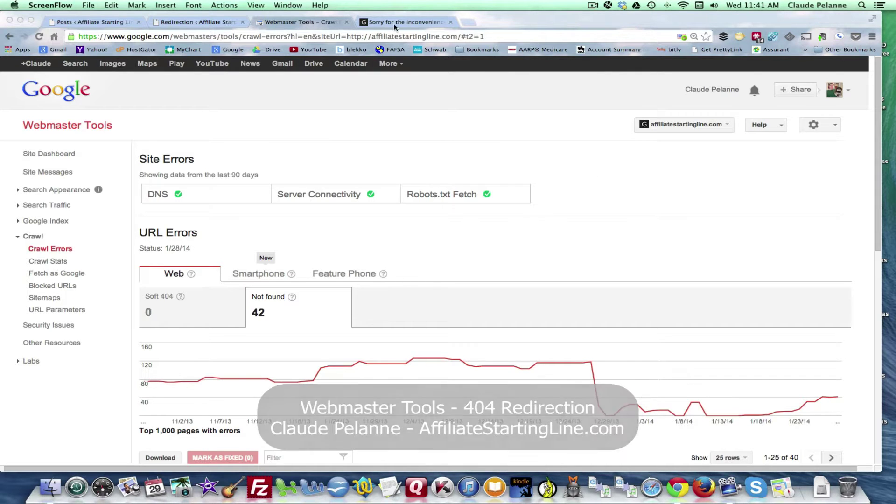
# - From the 404 page, open the blog homepage in a new tab, then go back to the crawl errors report
pyautogui.click(399, 22)
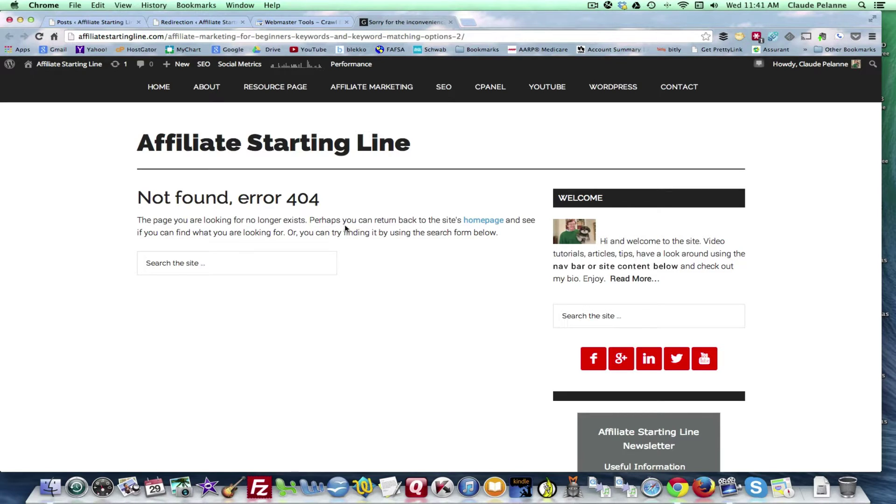
pyautogui.rightClick(485, 225)
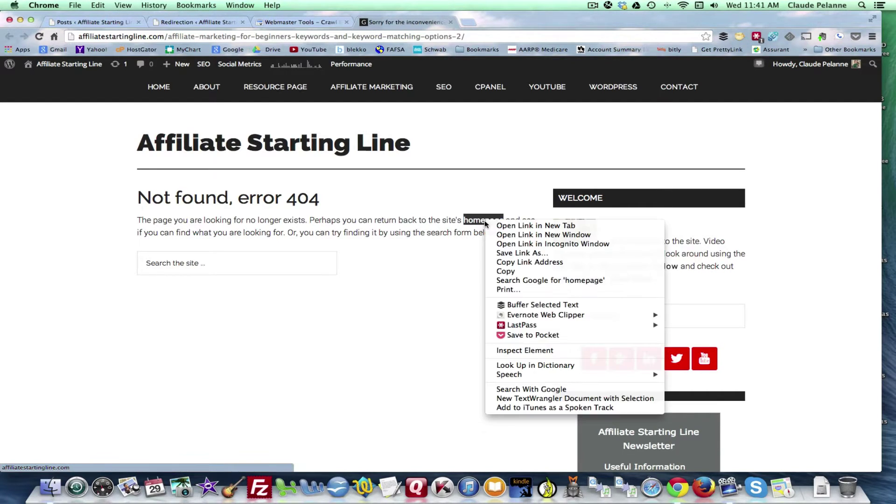
pyautogui.click(518, 225)
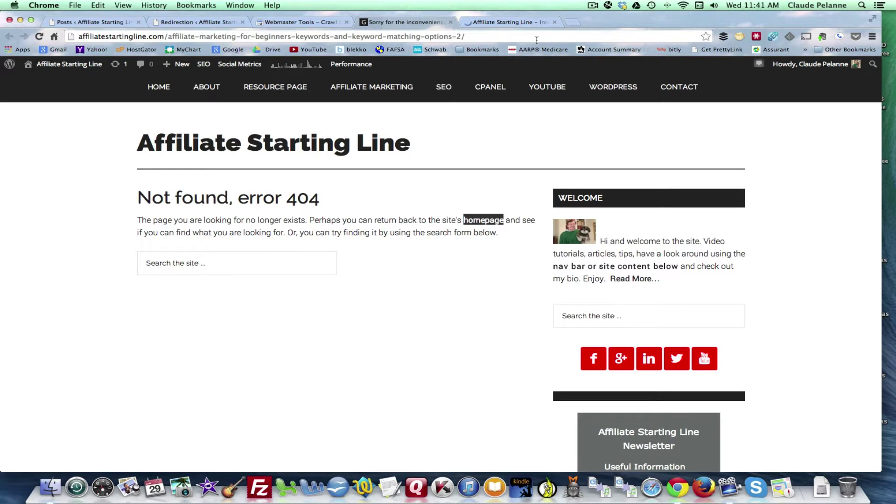
pyautogui.click(503, 22)
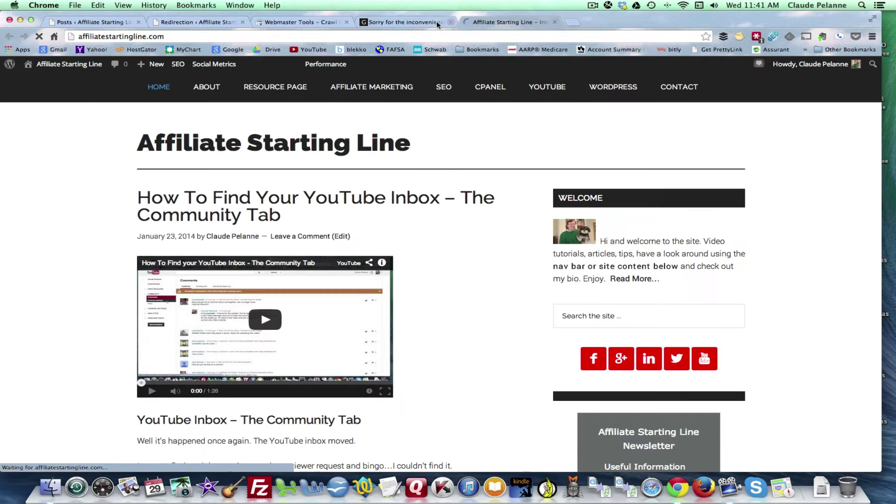
pyautogui.click(145, 262)
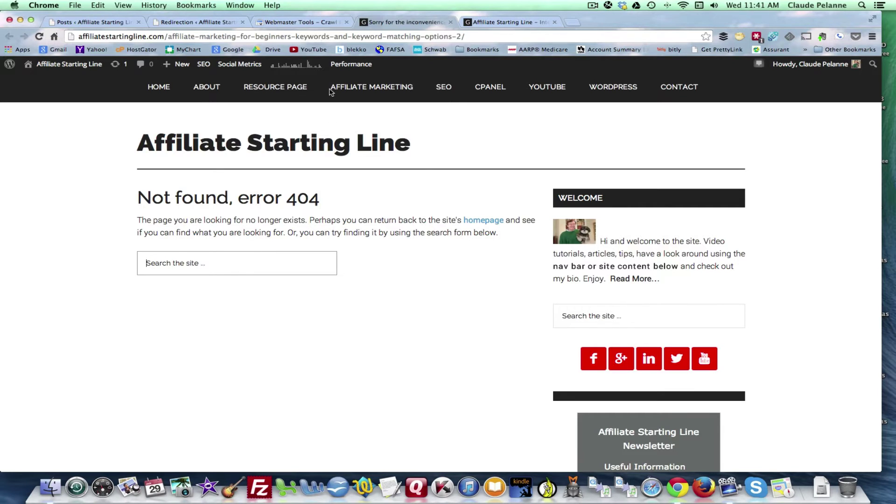
pyautogui.click(289, 23)
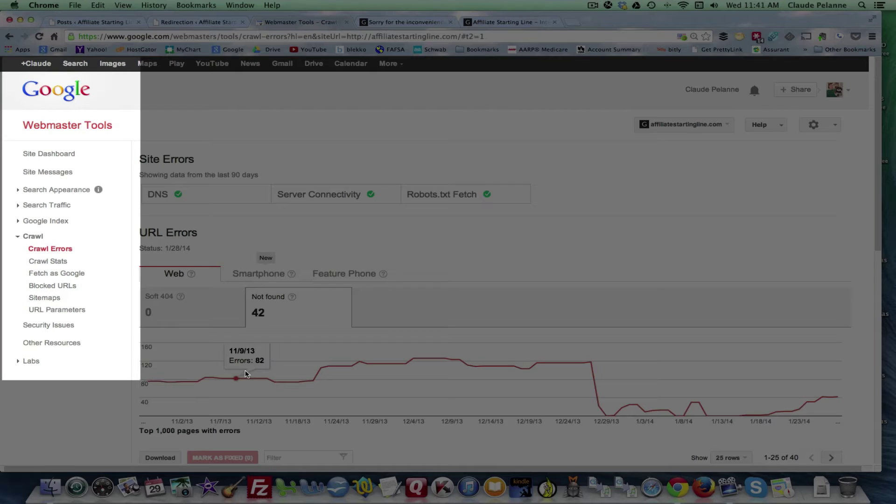
# - Scroll down to the Top 1,000 pages with errors table of not-found URLs
pyautogui.scroll(-1, 183, 241)
pyautogui.scroll(-1, 184, 242)
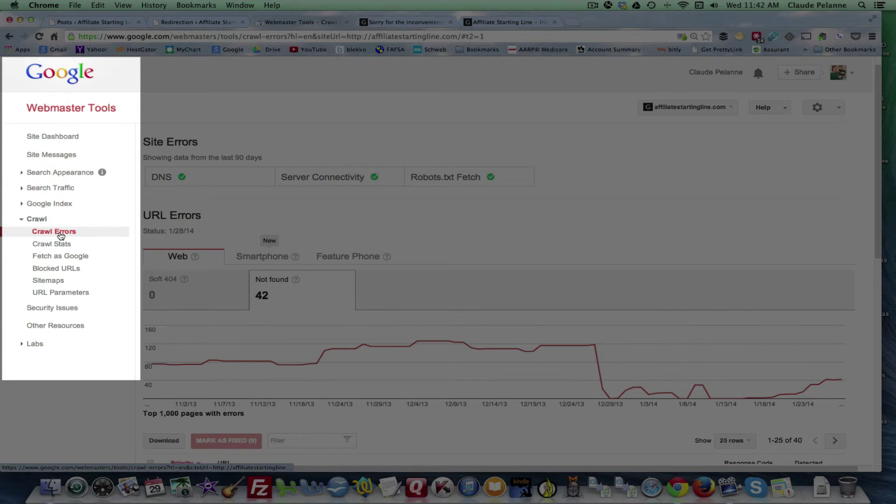
pyautogui.scroll(-5, 256, 278)
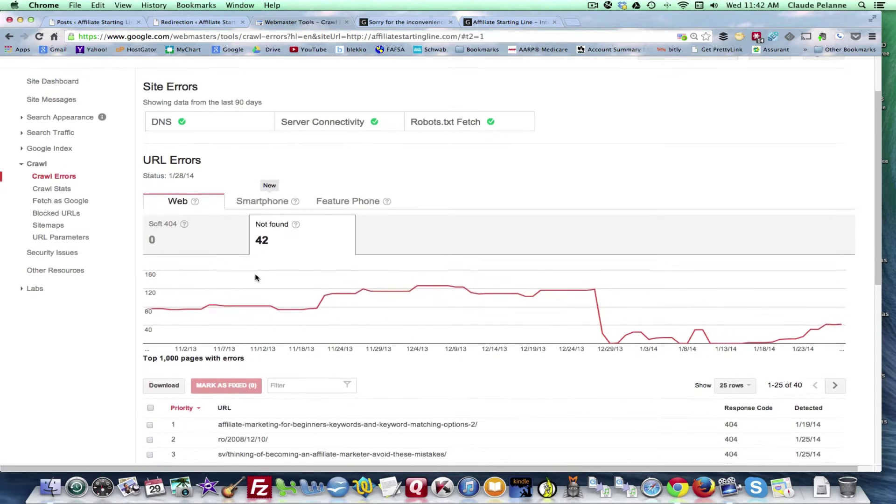
pyautogui.scroll(-5, 255, 278)
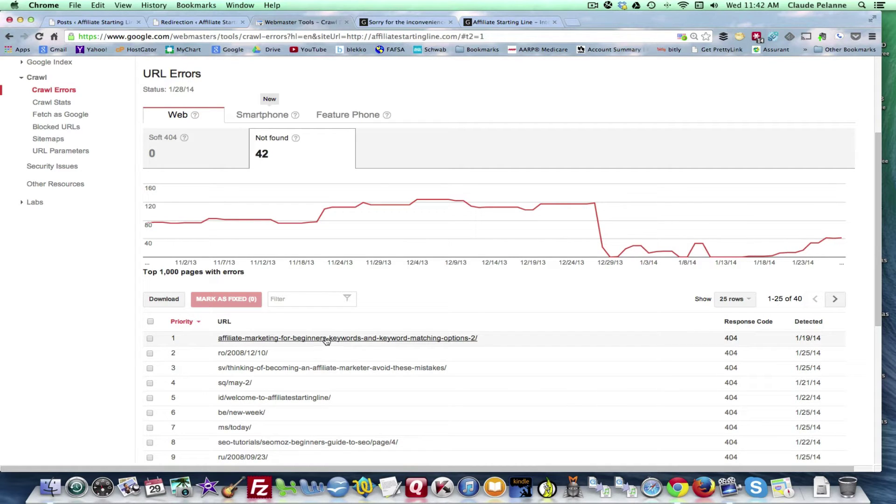
# - Check the broken post's 404 page, then open Not found details for the top URL, keyword-matching-options-2
pyautogui.click(509, 22)
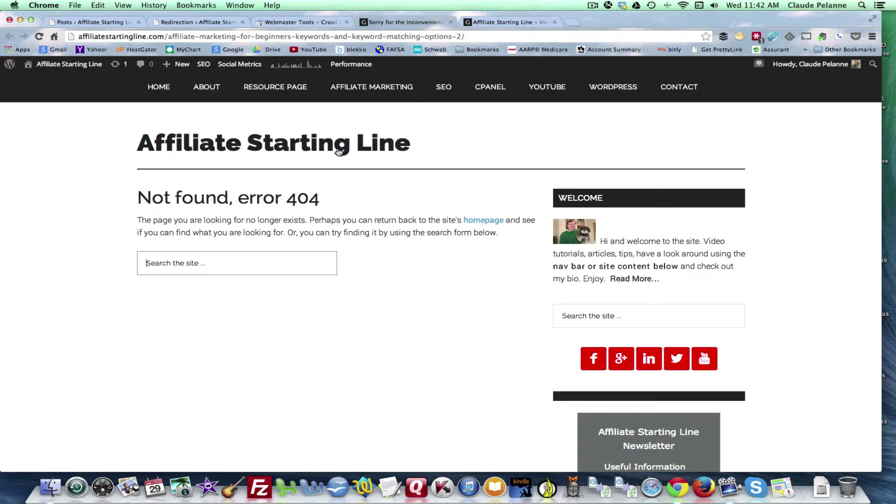
pyautogui.click(281, 23)
pyautogui.click(311, 339)
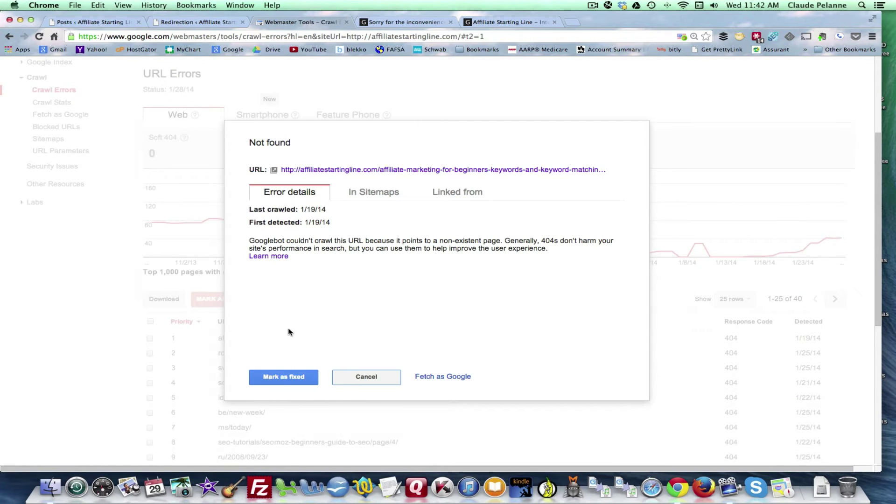
pyautogui.click(334, 377)
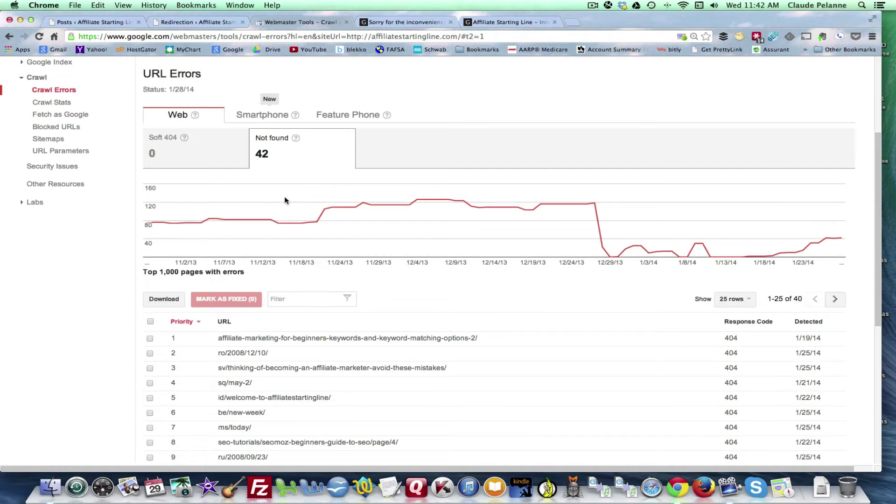
pyautogui.scroll(-5, 286, 188)
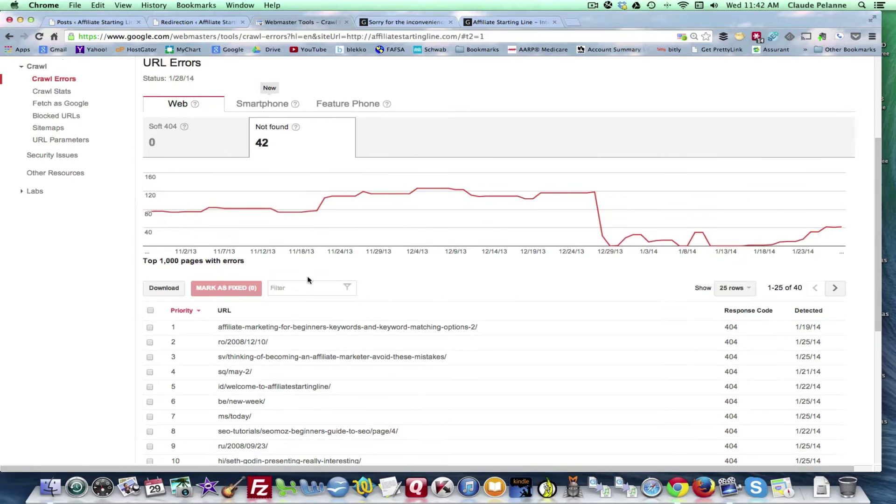
pyautogui.scroll(-8, 303, 299)
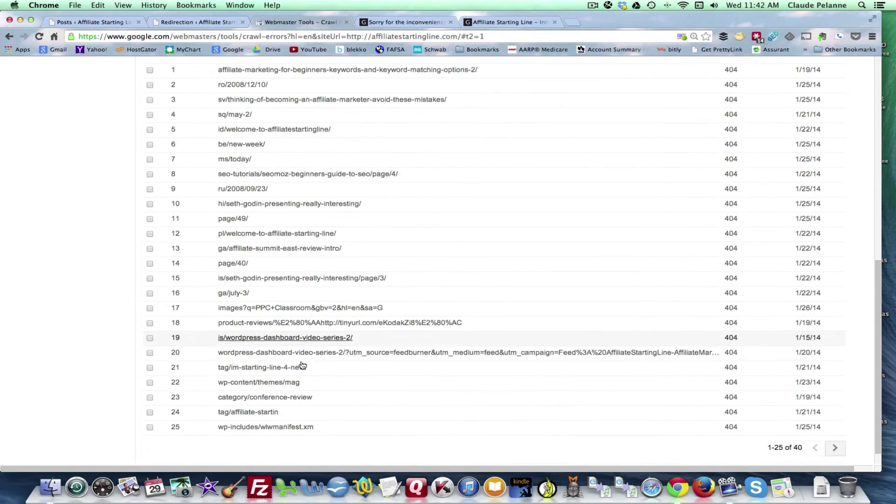
pyautogui.scroll(15, 315, 357)
pyautogui.scroll(-5, 298, 346)
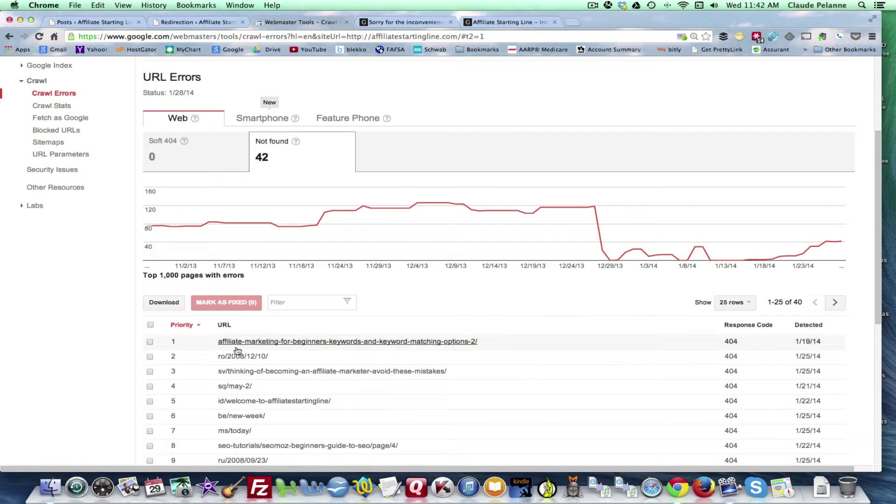
pyautogui.click(322, 346)
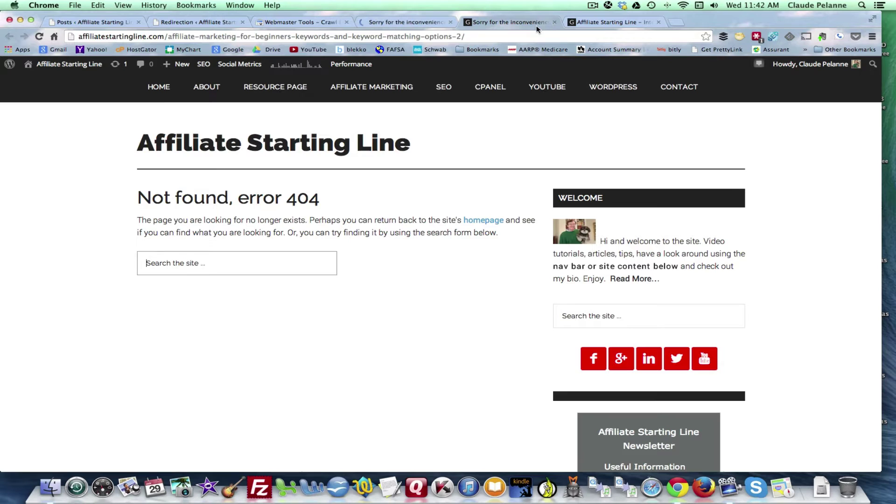
# - List the Linked from pages (page/25/, page/24/) and copy the broken URL's address
pyautogui.click(281, 22)
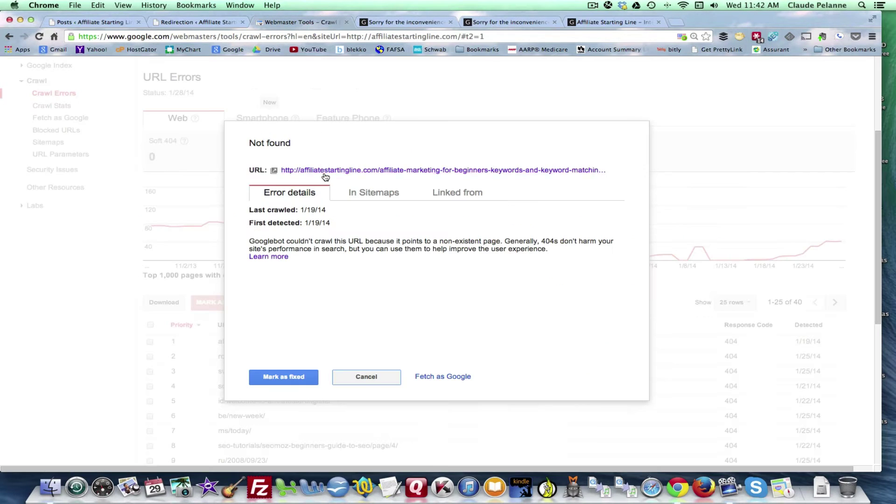
pyautogui.click(449, 198)
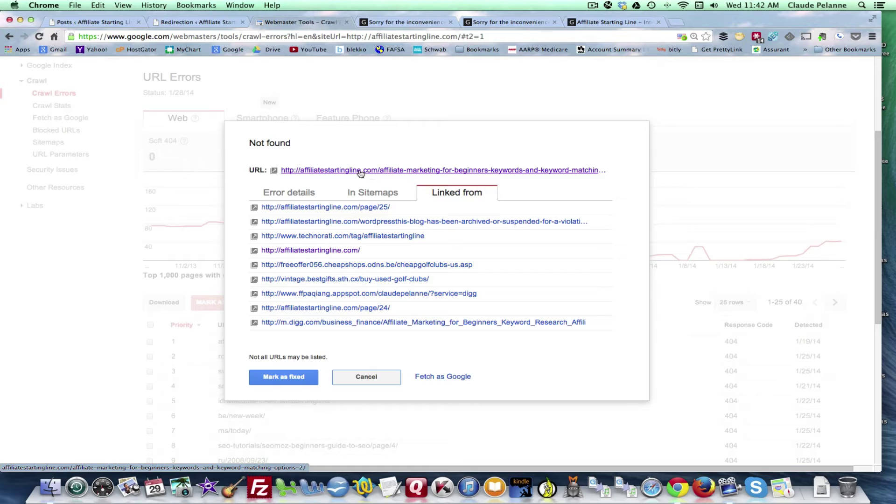
pyautogui.rightClick(360, 172)
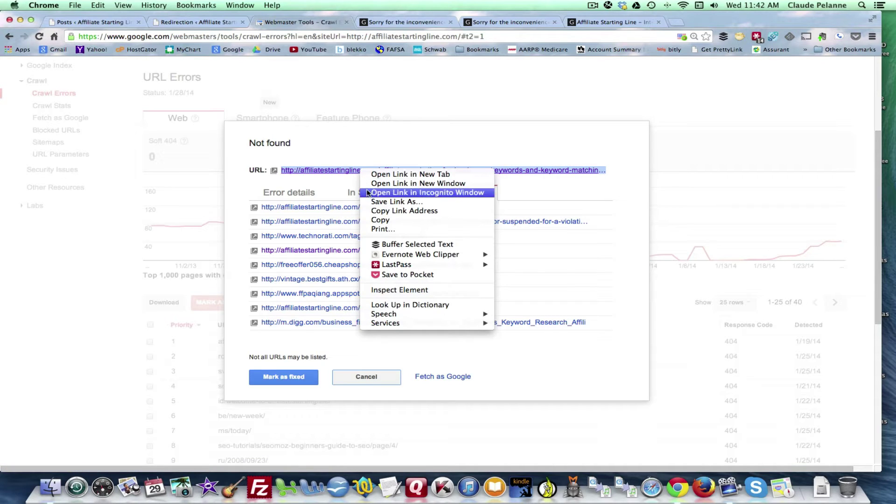
pyautogui.click(377, 222)
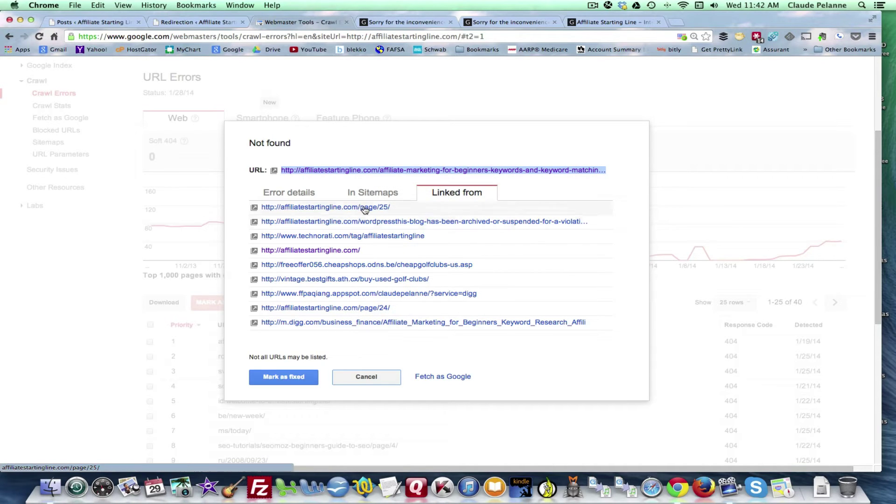
# - In Redirection, paste the broken keyword-matching-options-2/ URL as the new redirect's Source URL
pyautogui.click(102, 23)
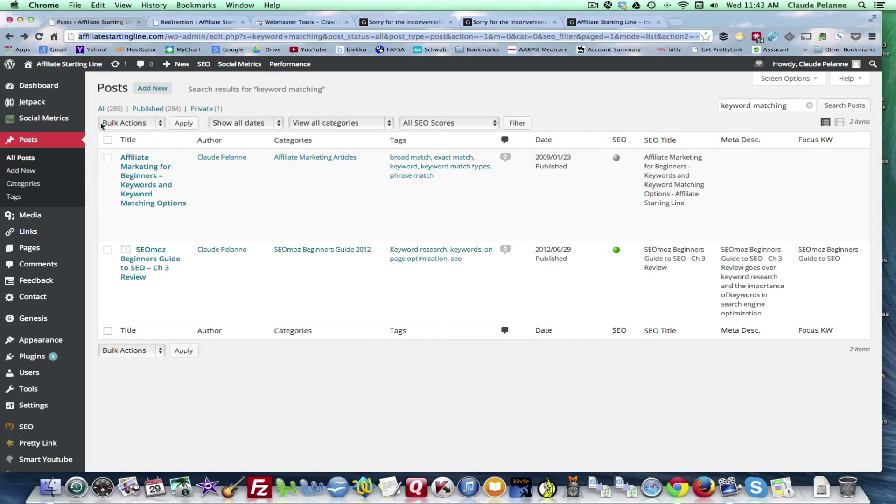
pyautogui.click(175, 22)
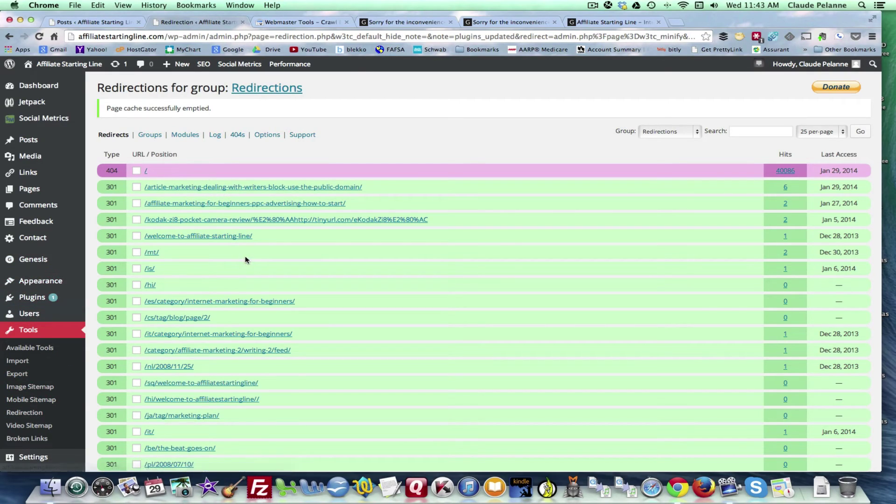
pyautogui.scroll(-1, 248, 265)
pyautogui.scroll(-15, 247, 264)
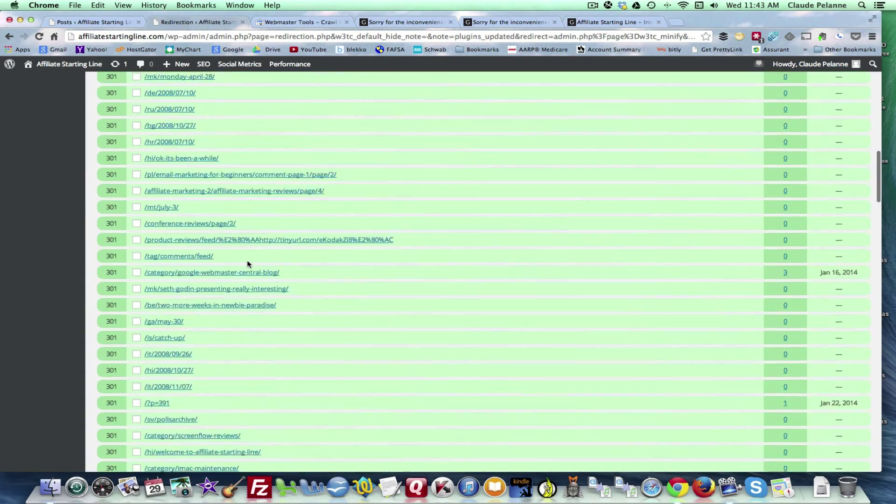
pyautogui.scroll(-15, 247, 264)
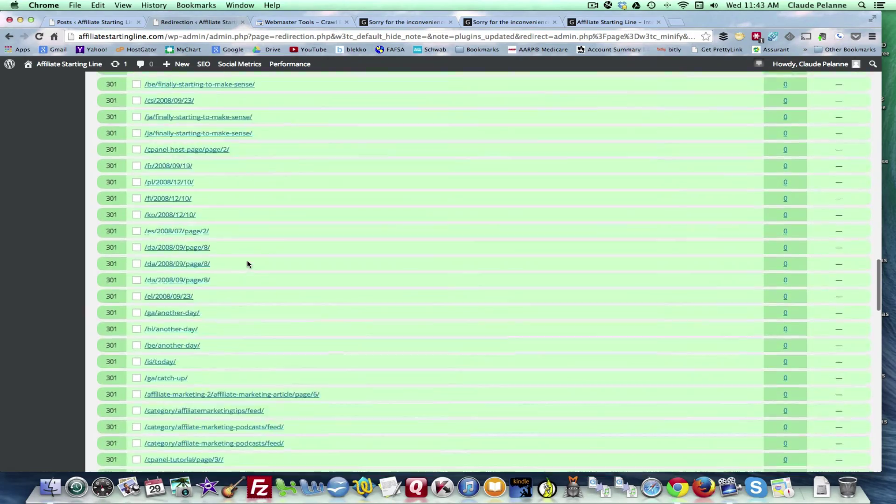
pyautogui.scroll(-15, 248, 265)
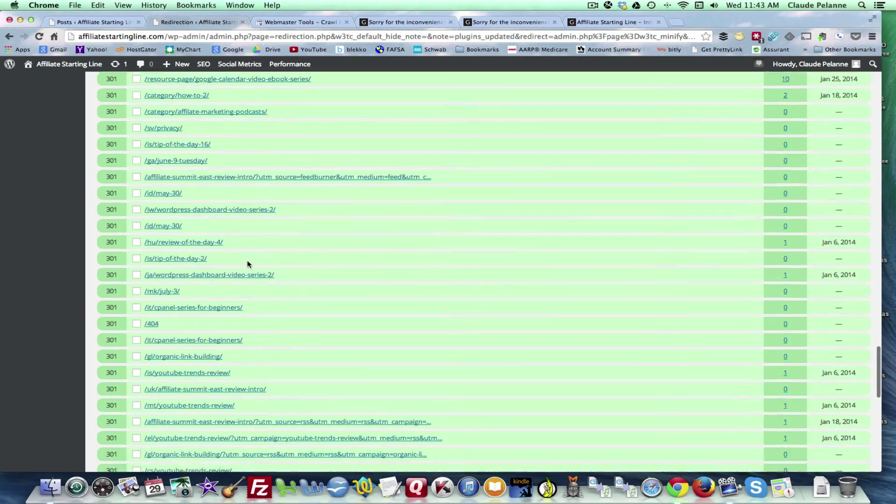
pyautogui.scroll(-15, 253, 273)
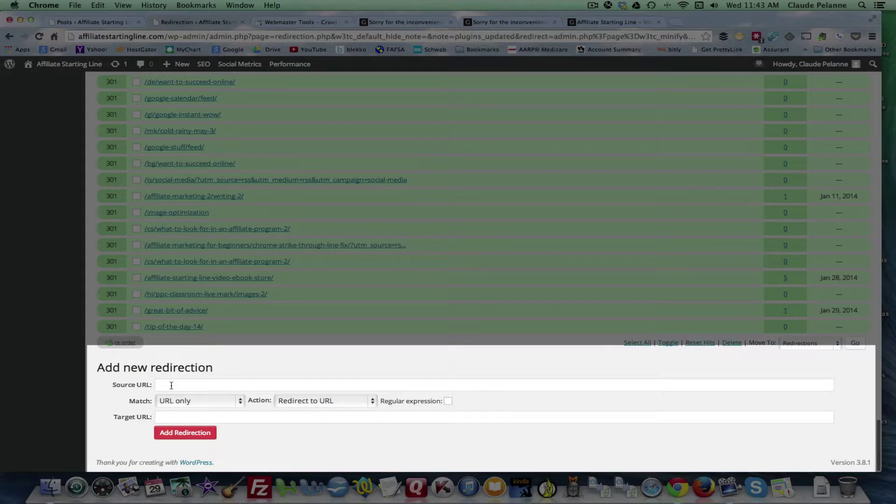
pyautogui.click(170, 385)
pyautogui.press('super+v')
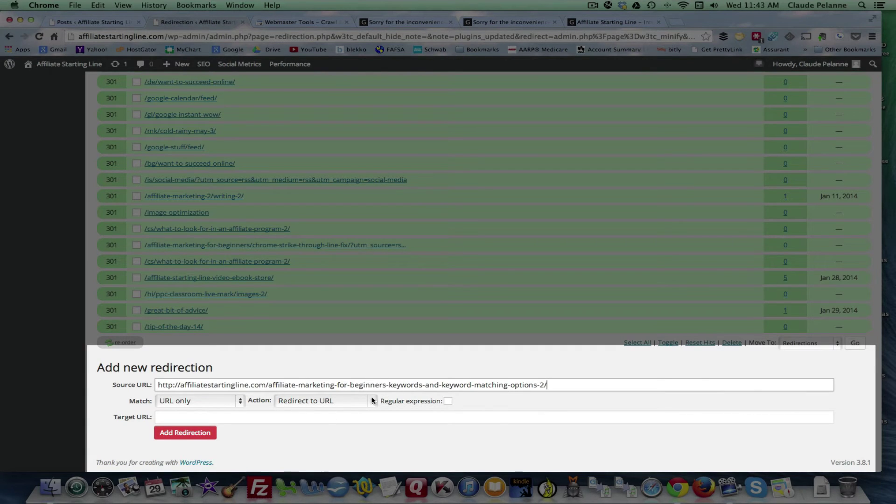
pyautogui.click(162, 418)
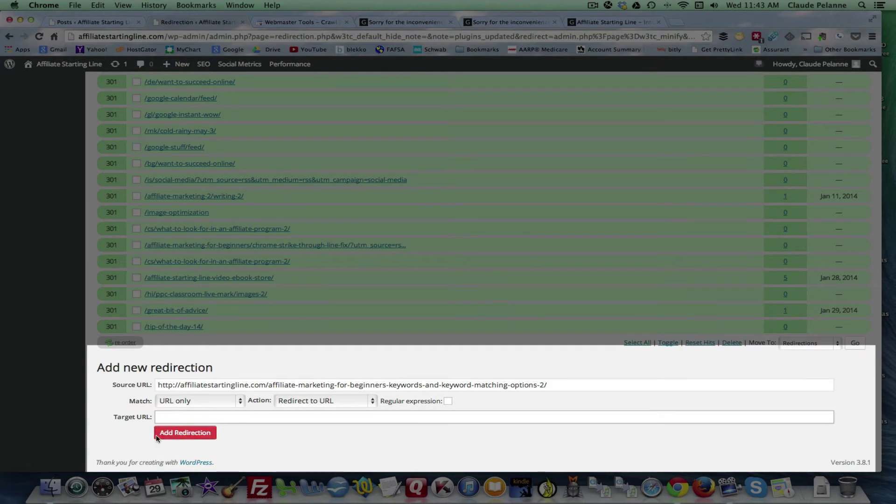
# - View the live Keywords and Keyword Matching Options post and select its web address
pyautogui.click(95, 23)
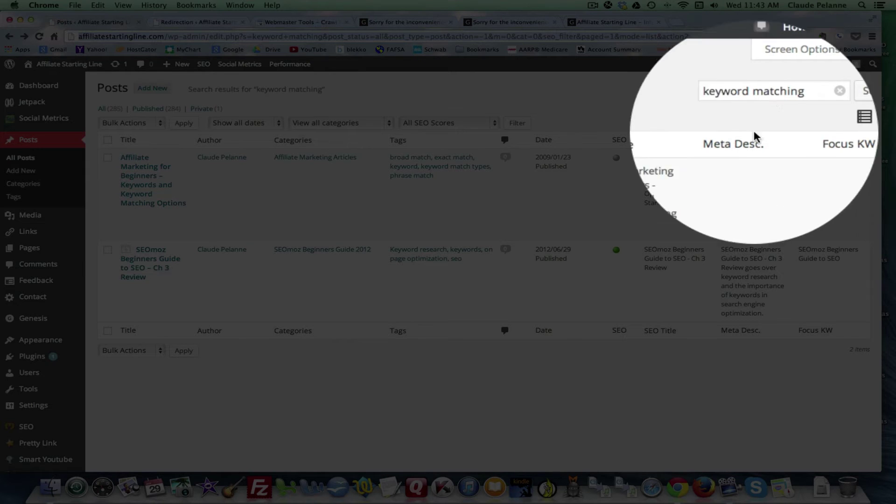
pyautogui.moveTo(170, 219)
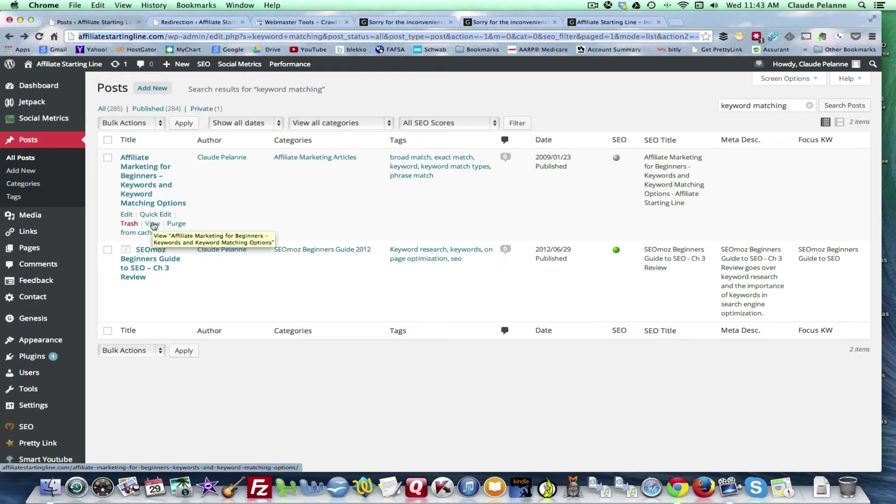
pyautogui.click(153, 225)
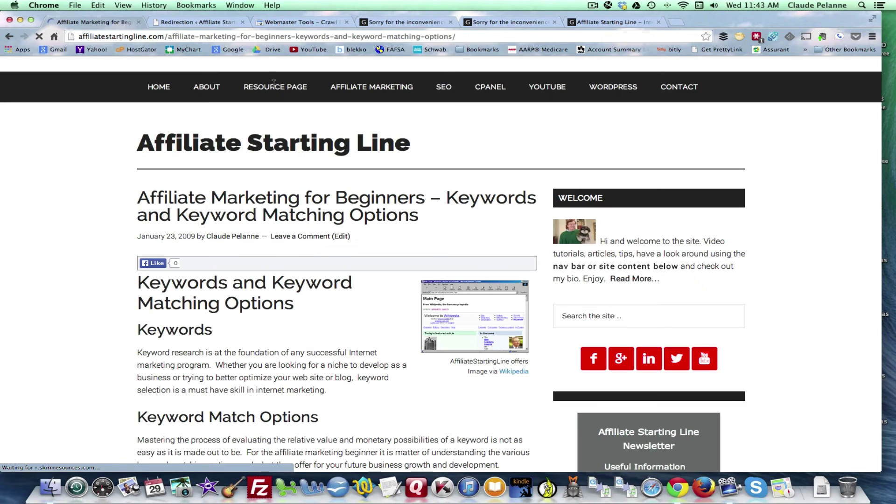
pyautogui.click(461, 35)
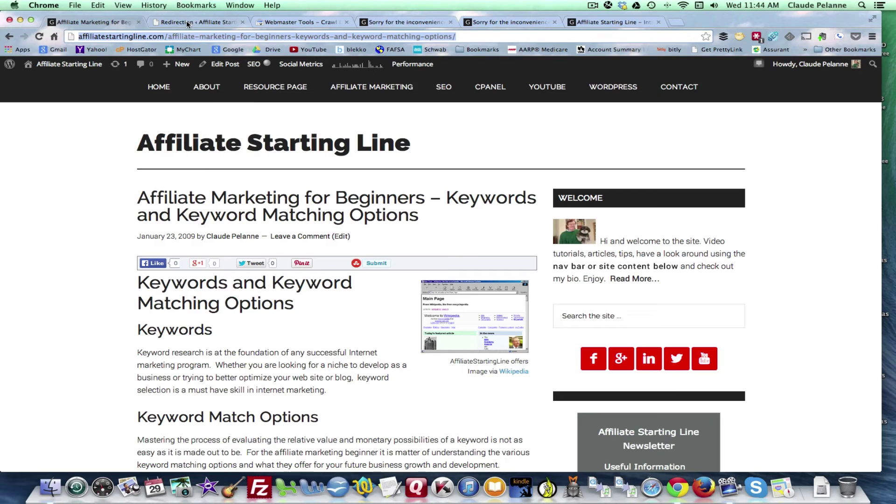
pyautogui.click(196, 22)
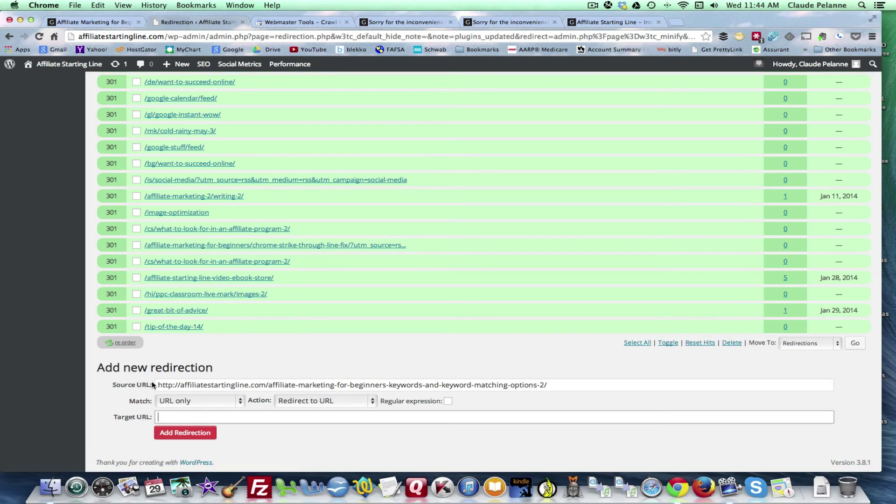
# - Paste the live post URL as Target URL and add the 301 redirection
pyautogui.click(164, 421)
pyautogui.press('super+v')
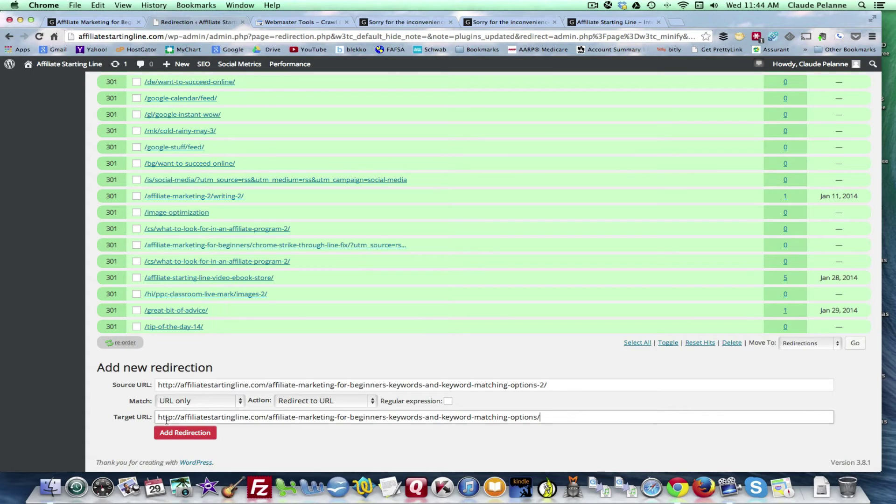
pyautogui.click(176, 435)
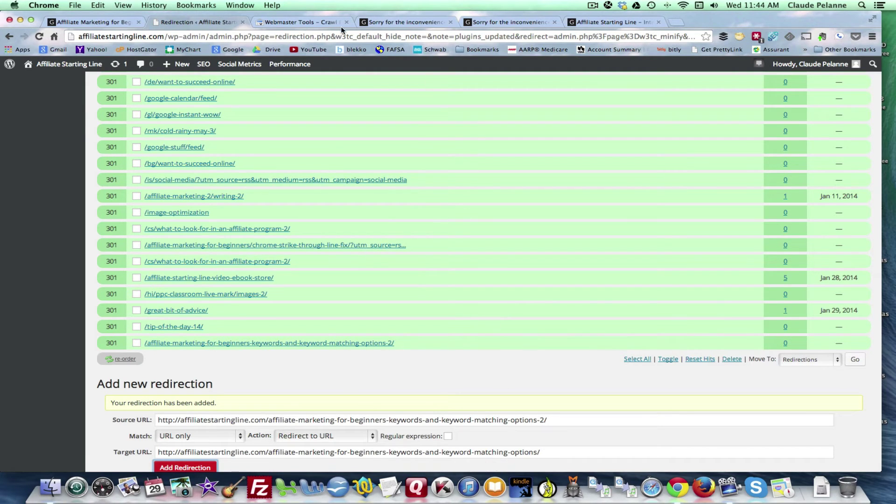
# - Test that the old options-2/ address redirects, then close the three leftover tabs
pyautogui.click(312, 22)
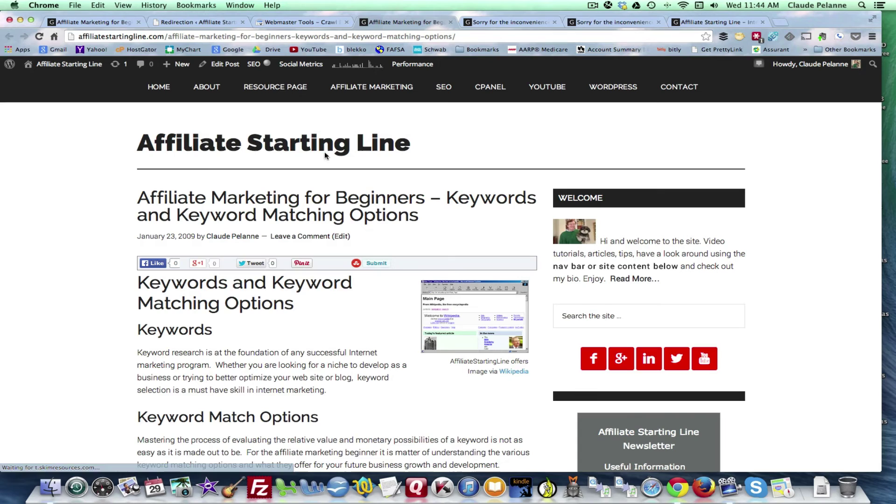
pyautogui.click(555, 23)
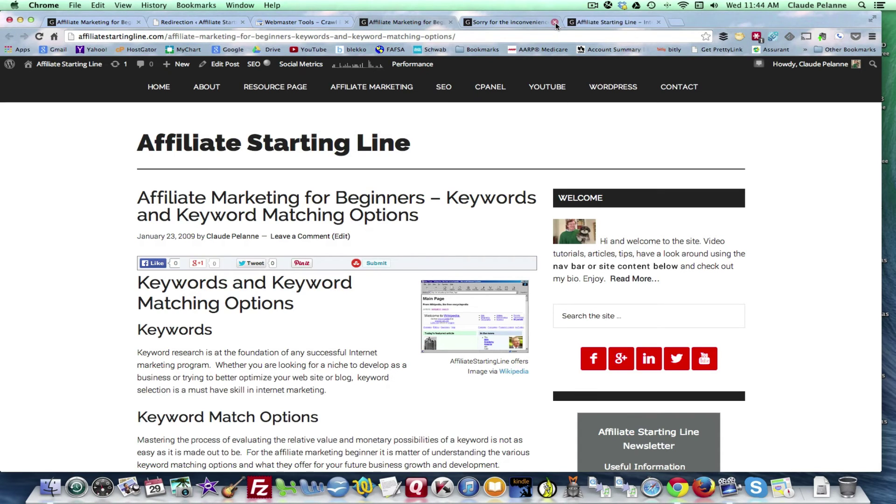
pyautogui.click(555, 22)
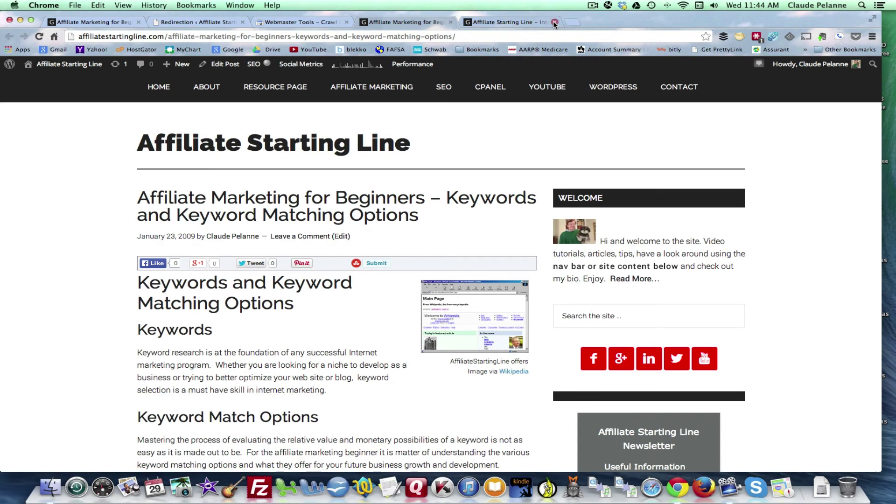
pyautogui.click(555, 22)
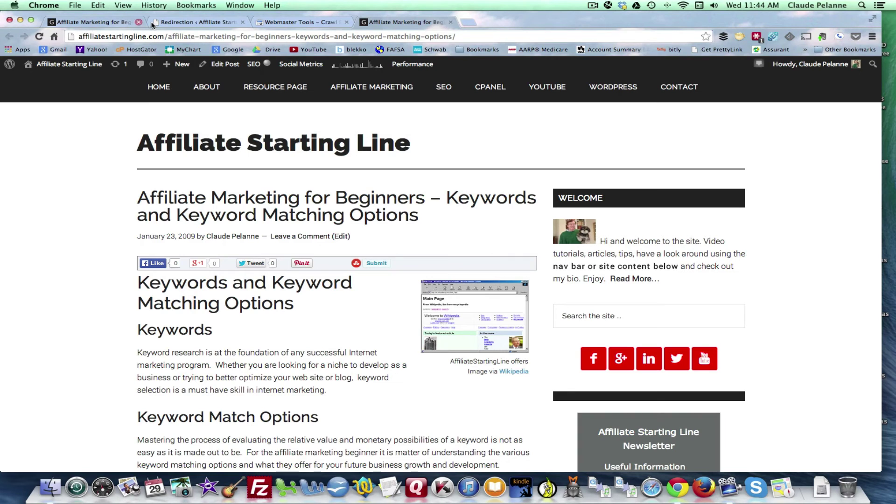
pyautogui.click(198, 24)
pyautogui.click(272, 23)
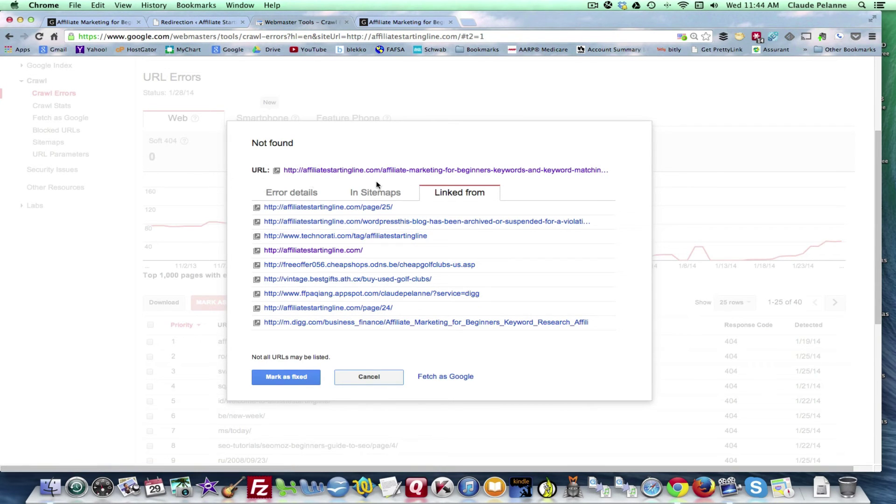
# - Mark the keyword-matching-options not-found error as fixed and confirm with OK
pyautogui.click(286, 385)
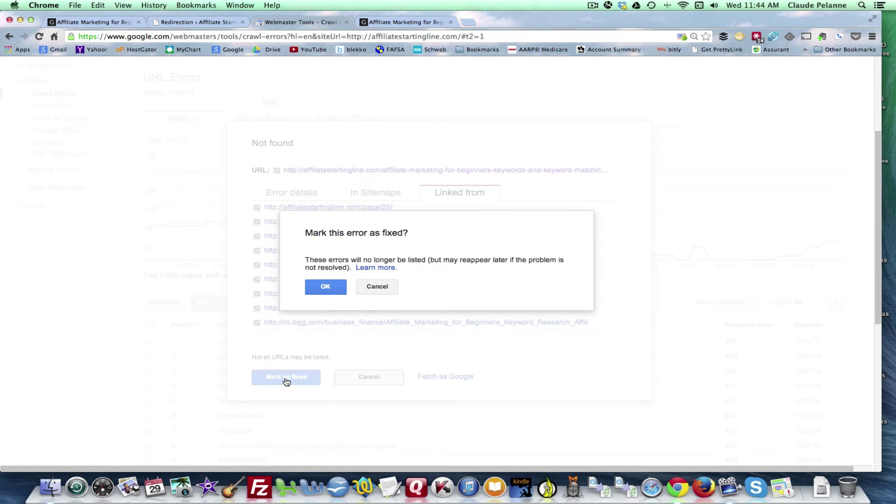
pyautogui.click(326, 288)
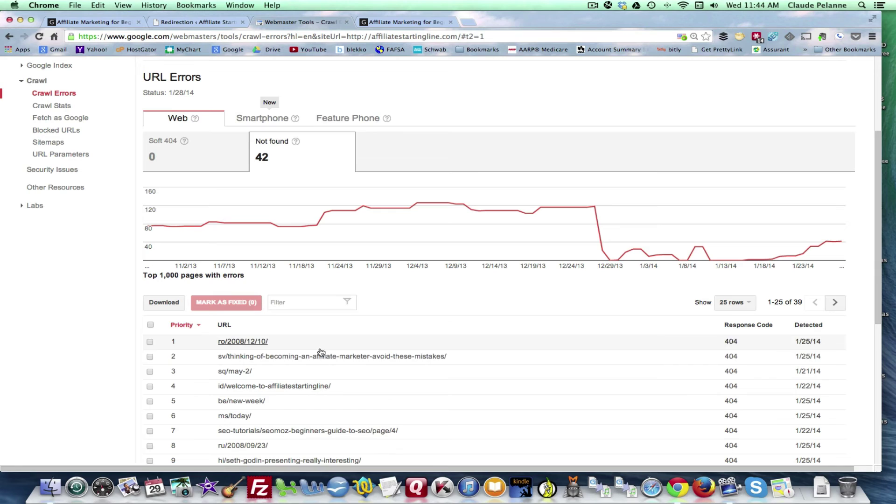
# - Open the ro/2008/12/10/ error details, check the WordPress tabs, and return to Webmaster Tools
pyautogui.click(243, 343)
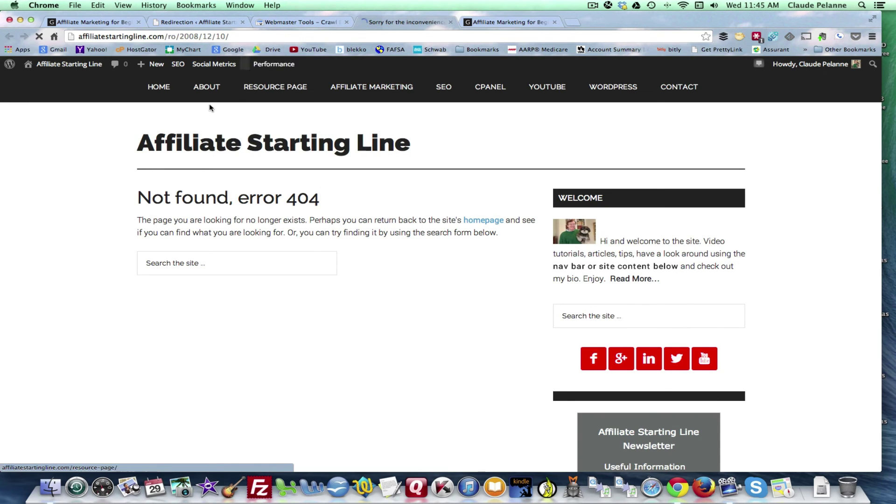
pyautogui.click(171, 22)
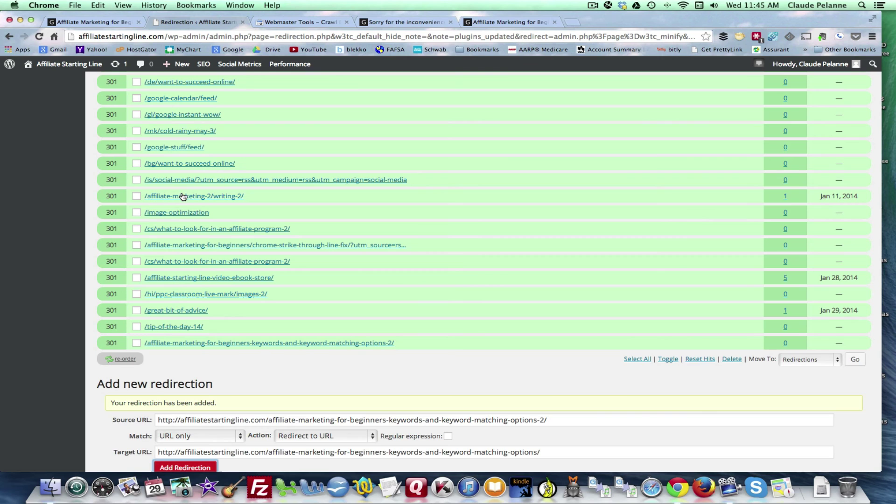
pyautogui.click(100, 22)
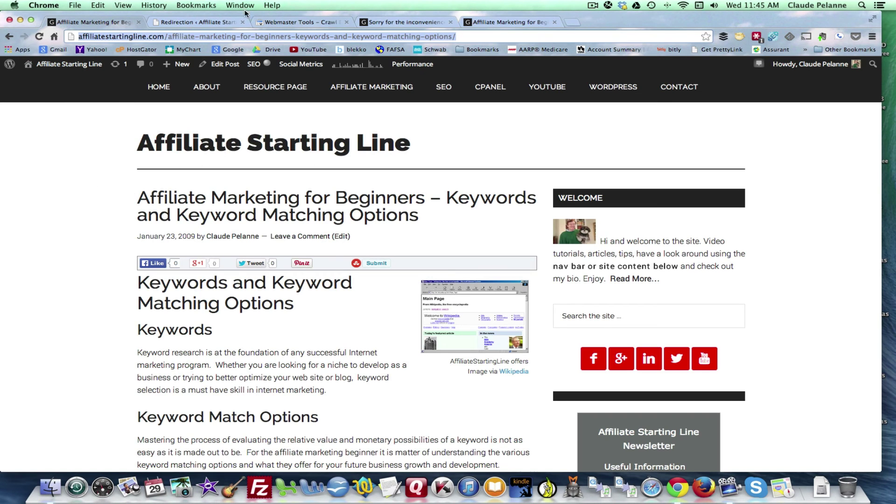
pyautogui.click(205, 23)
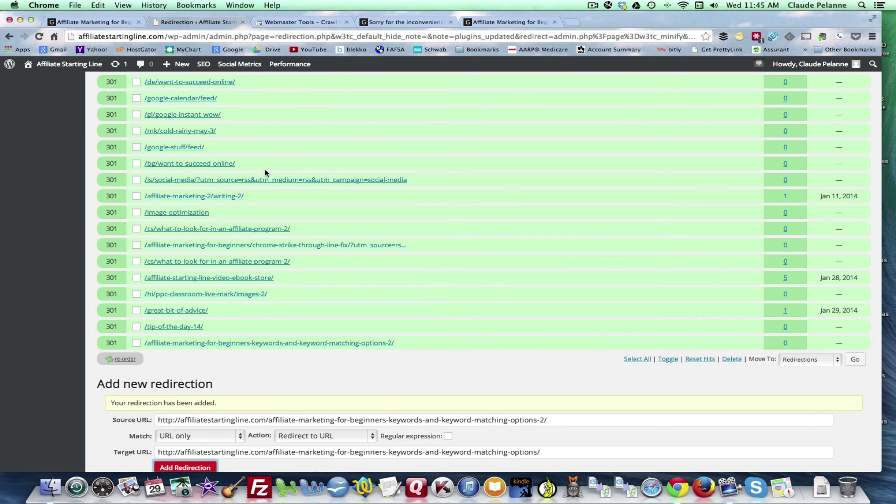
pyautogui.click(276, 22)
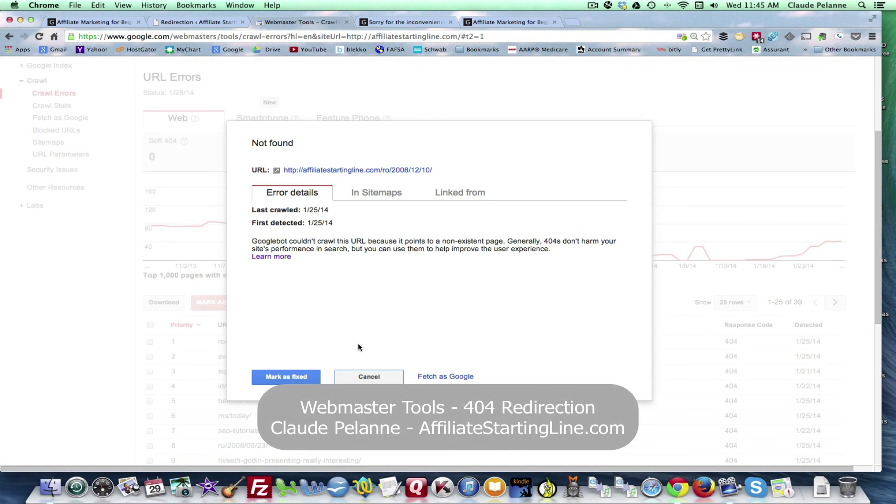
# - Cancel the /ro/2008/12/10/ Not found details, leaving the error unmarked and returning to URL Errors
pyautogui.click(369, 378)
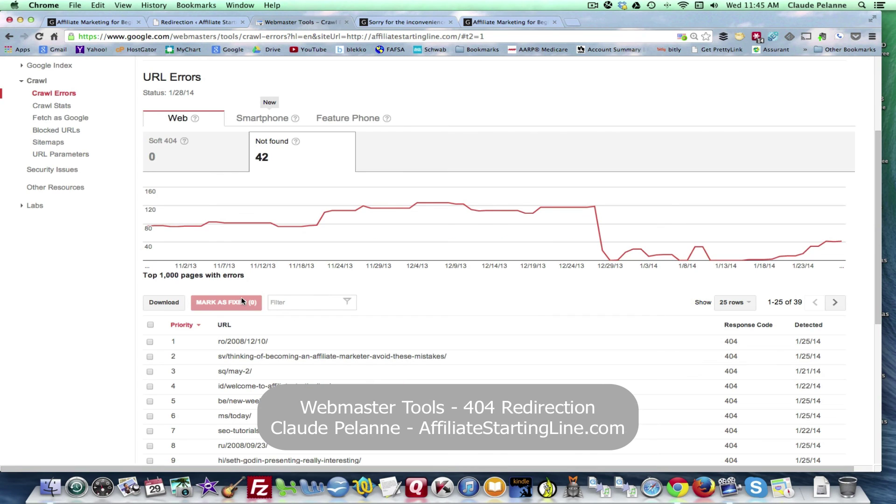